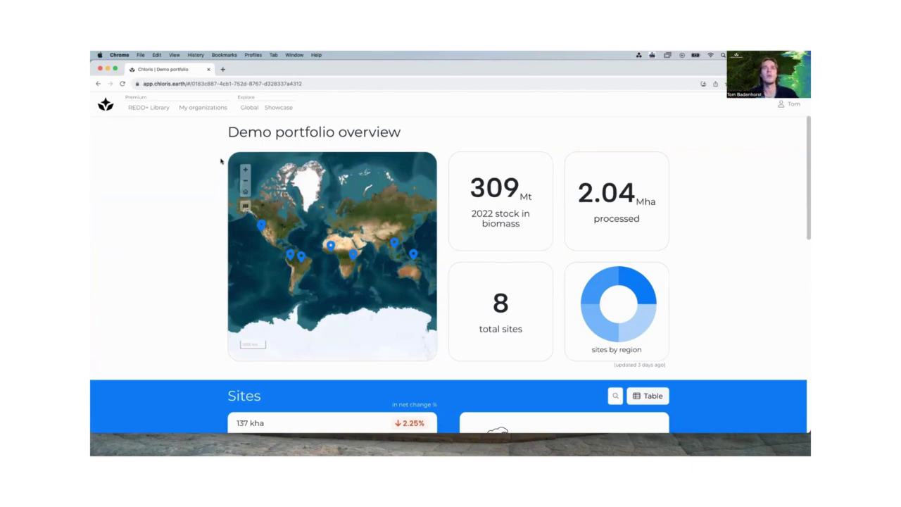
Open the Keo Seima, Cambodia site from the portfolio's site list and show its map
scroll(141, 233, "down", 10)
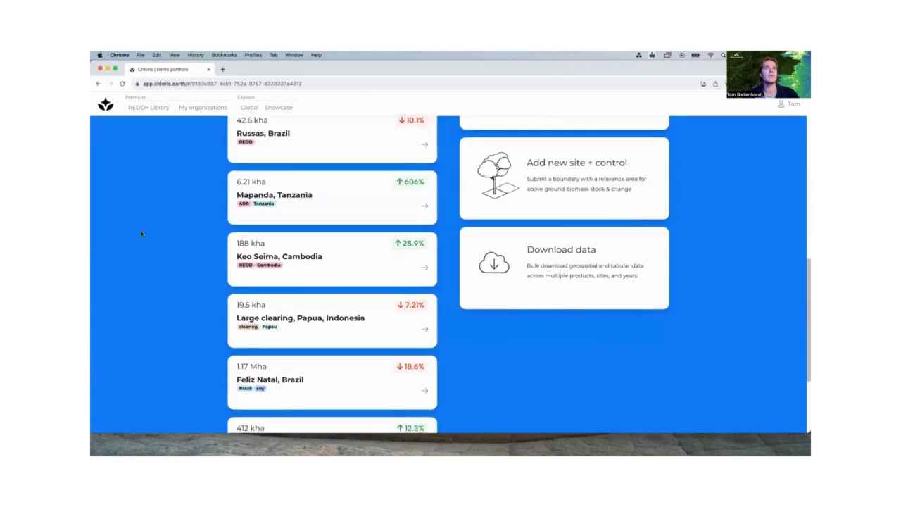
left_click(353, 231)
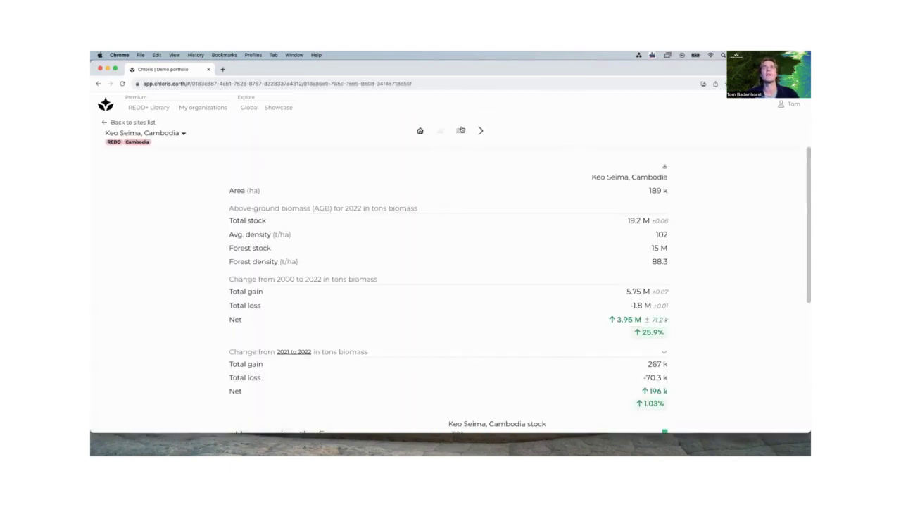
left_click(460, 131)
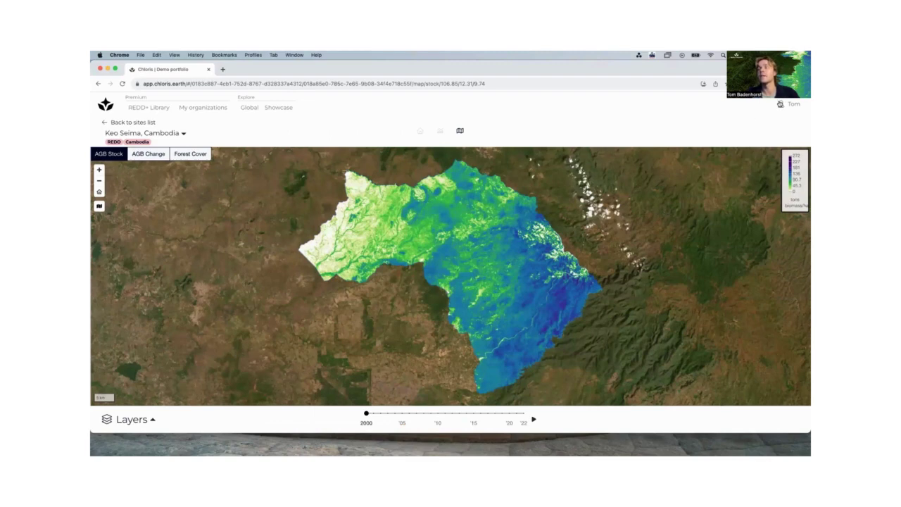
Check the mass and area unit options in the account settings
left_click(780, 104)
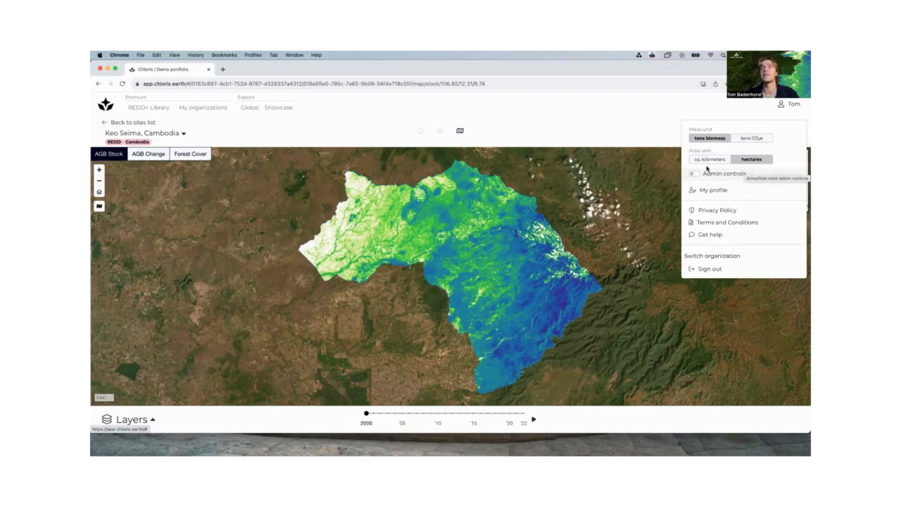
left_click(778, 107)
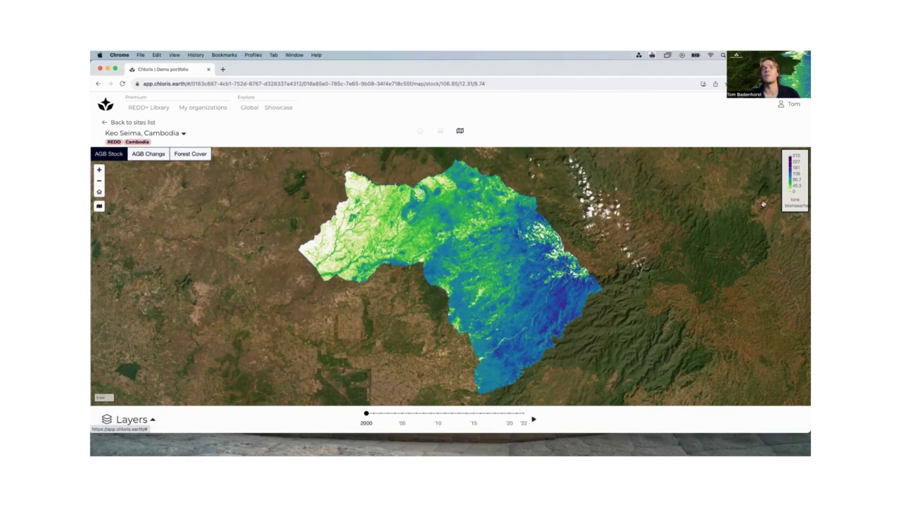
Hide and restore the AGB Stock layer through its legend, and set the map's year to 2010
left_click(797, 191)
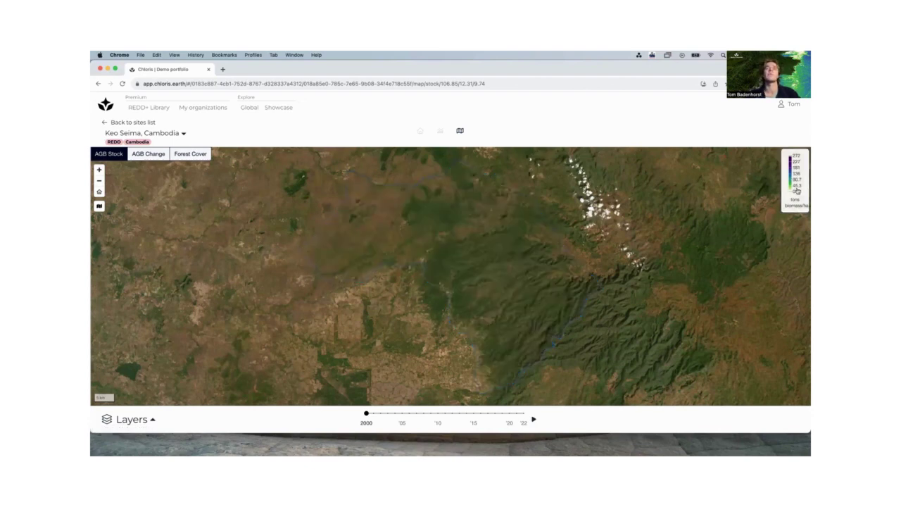
left_click(797, 191)
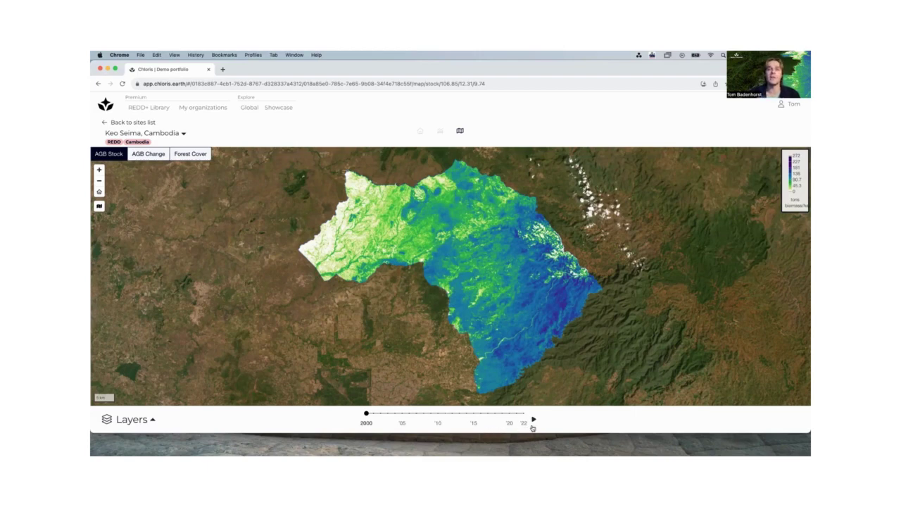
left_click(431, 414)
left_click(438, 416)
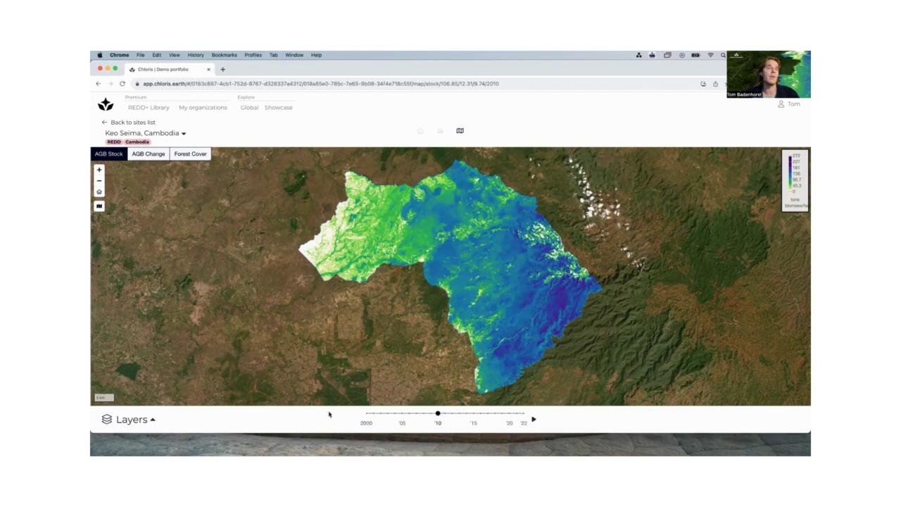
Overlay the non-forest mask on the AGB Stock map, and switch the mask off again
left_click(141, 420)
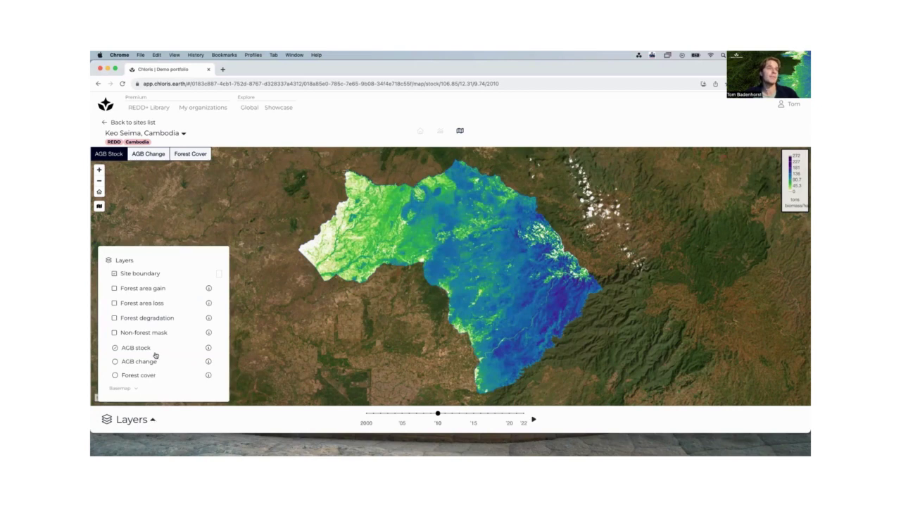
left_click(115, 333)
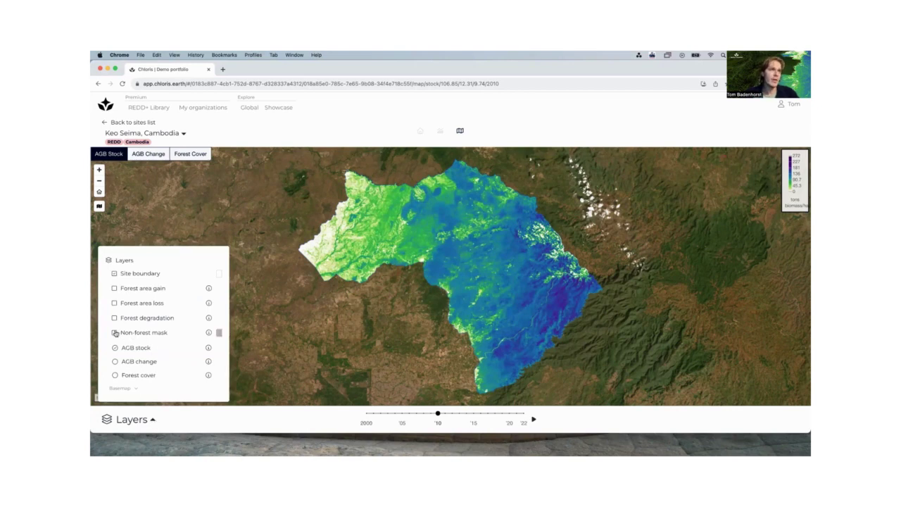
left_click(136, 425)
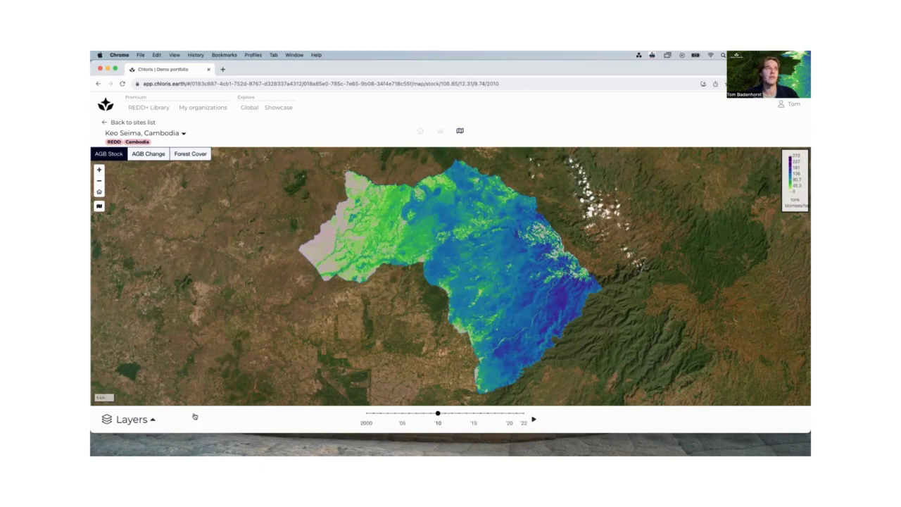
left_click(140, 421)
left_click(114, 333)
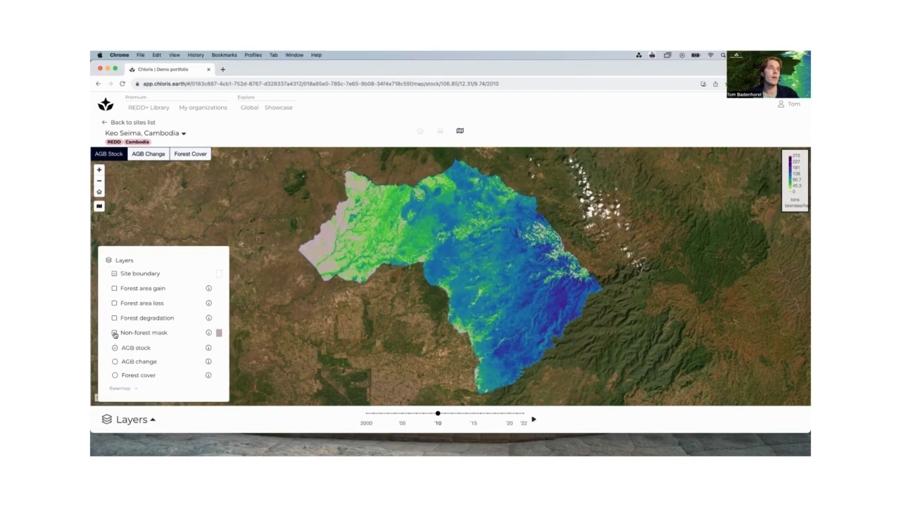
left_click(134, 420)
Switch the map to AGB Change, and hide and restore that layer through its legend
left_click(148, 156)
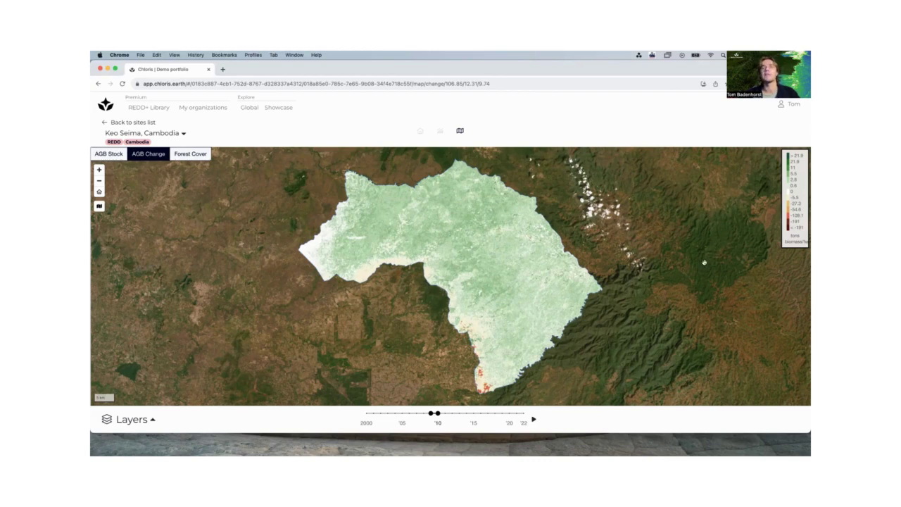
double_click(799, 228)
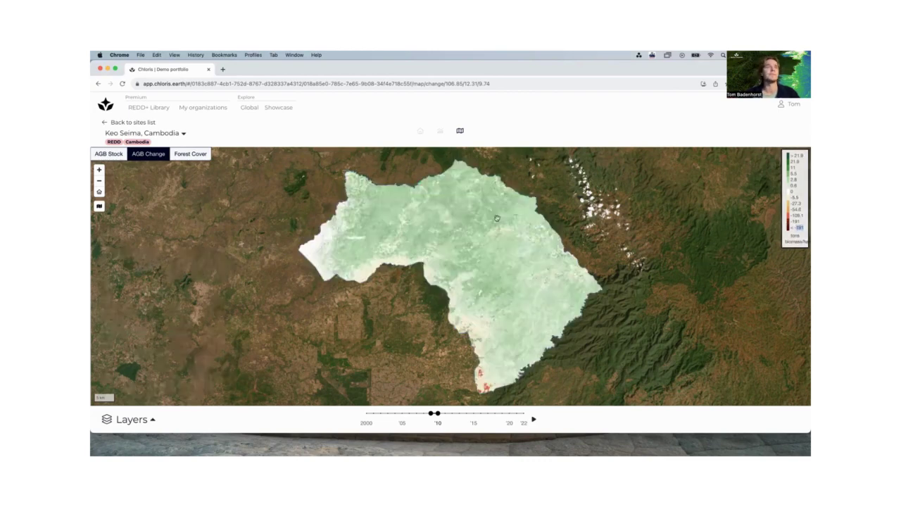
Switch the map to Forest Cover and overlay the forest degradation, forest area loss and forest area gain layers
left_click(201, 154)
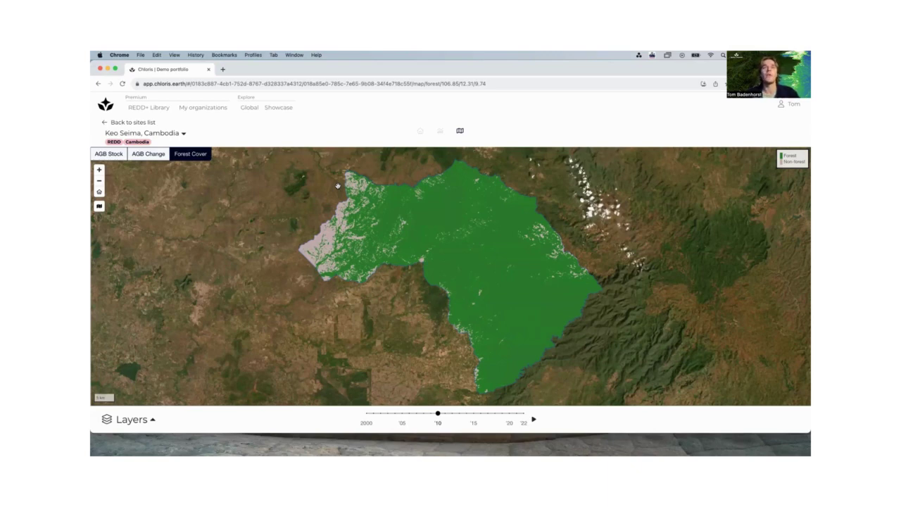
left_click(146, 422)
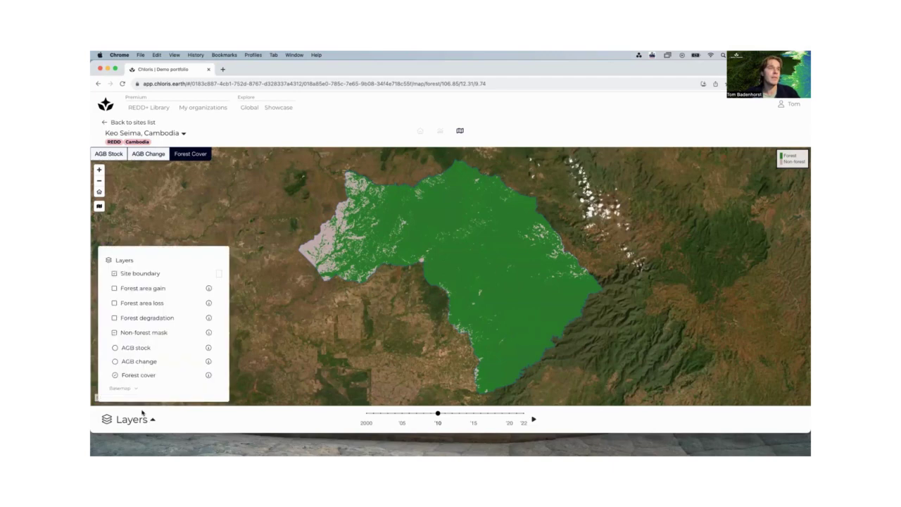
left_click(114, 319)
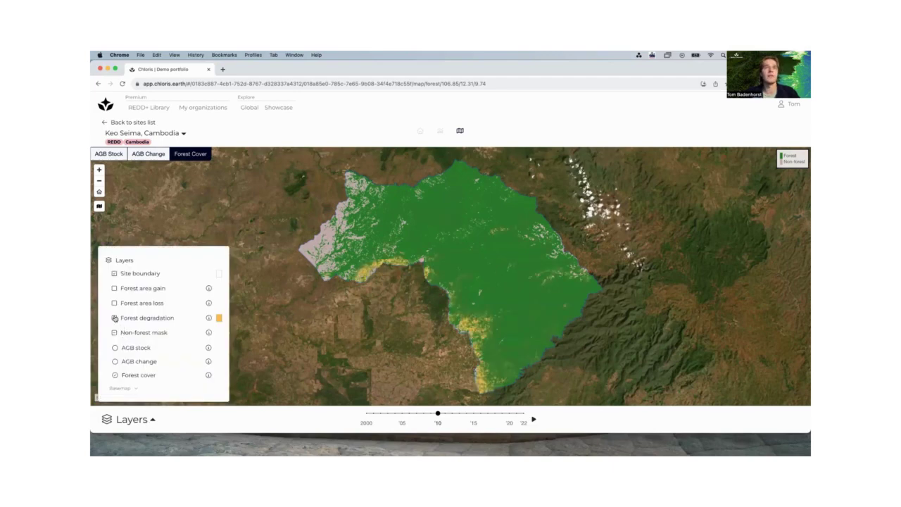
left_click(114, 303)
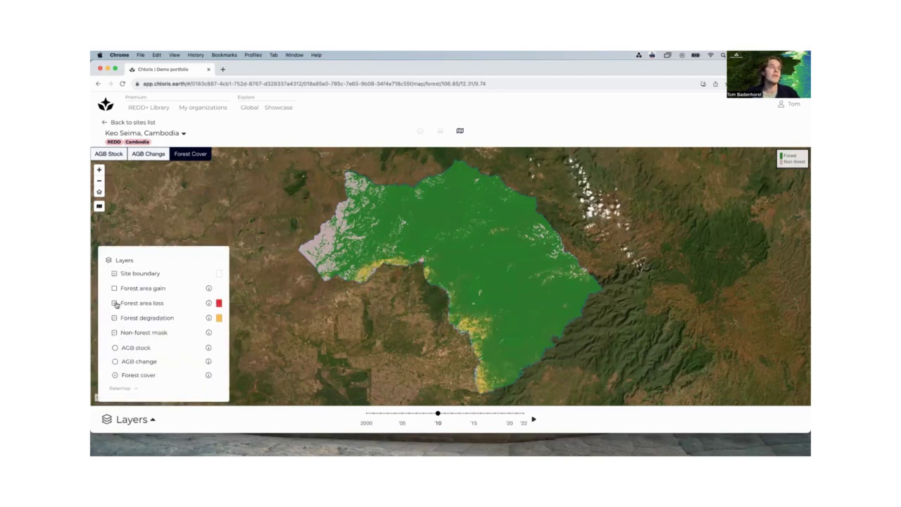
left_click(115, 288)
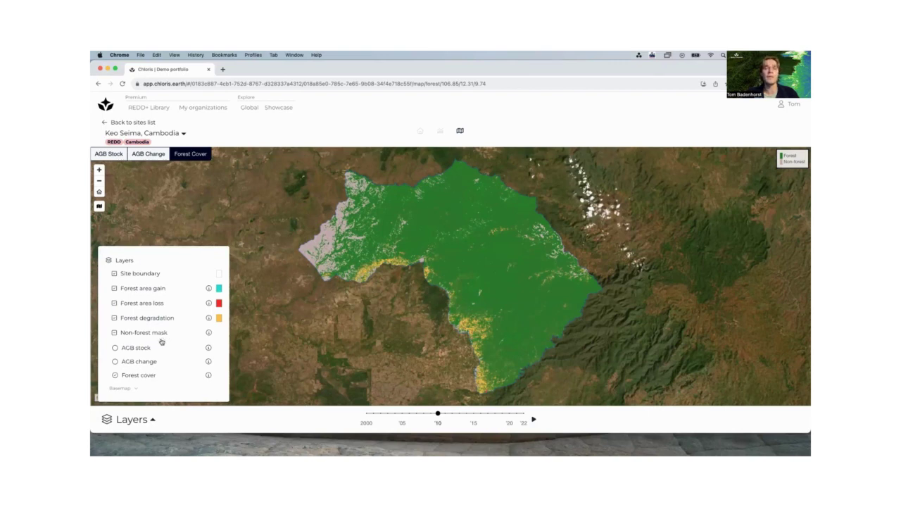
left_click(118, 423)
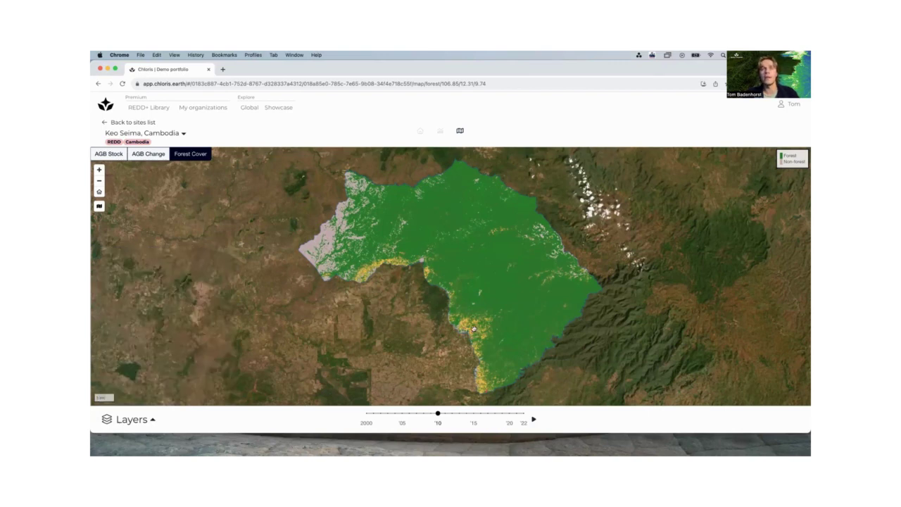
Examine the forest degradation, loss and gain patches up close along the site's southwestern boundary
scroll(473, 329, "up", 3)
scroll(473, 330, "up", 3)
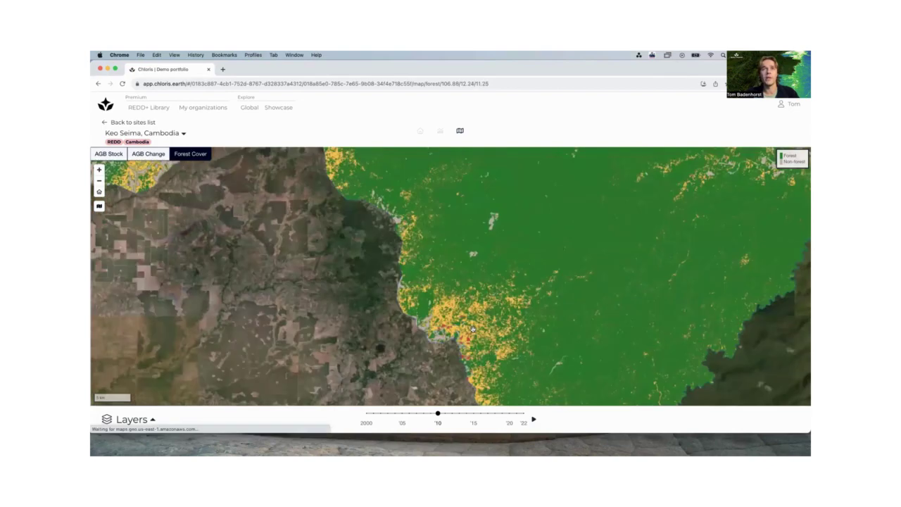
scroll(420, 271, "up", 2)
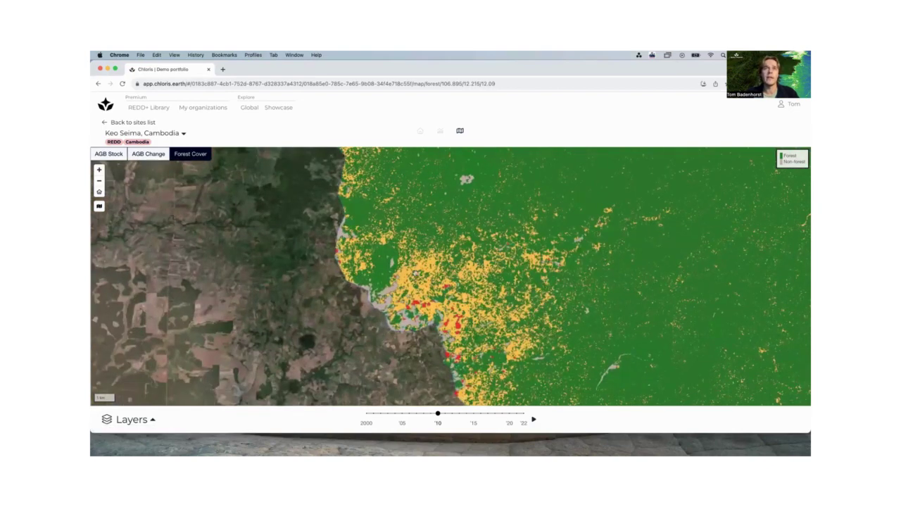
scroll(421, 271, "up", 1)
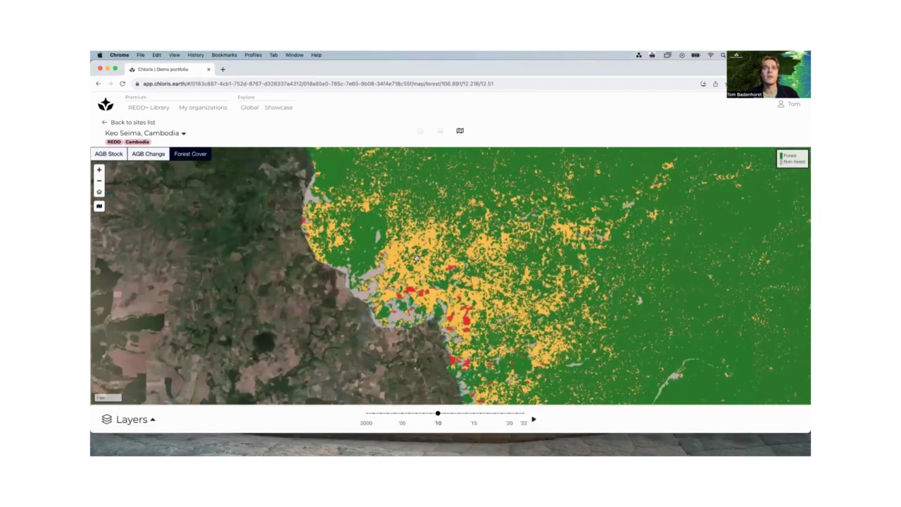
left_click_drag(418, 270, 414, 268)
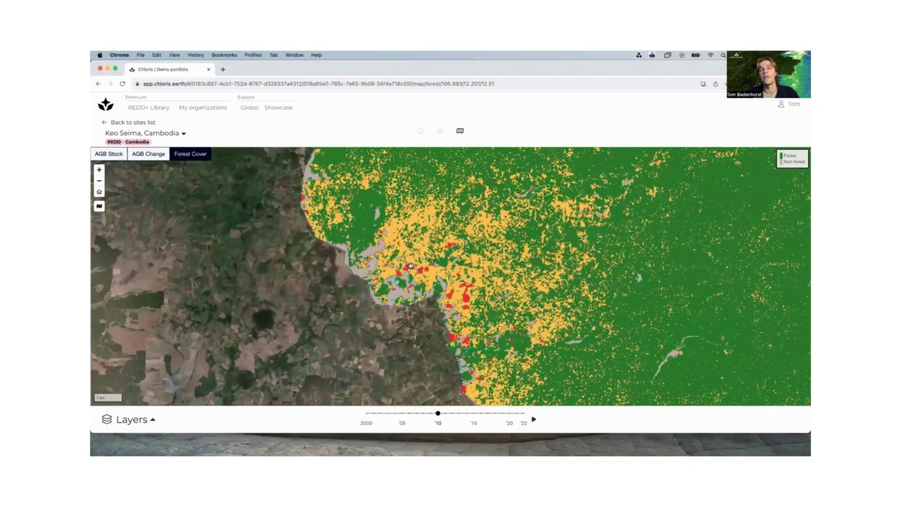
scroll(409, 266, "up", 2)
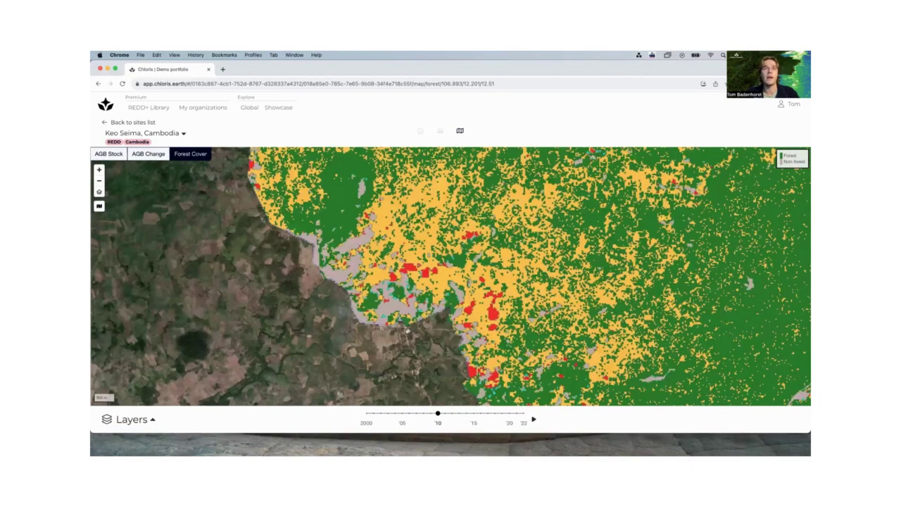
scroll(404, 311, "up", 1)
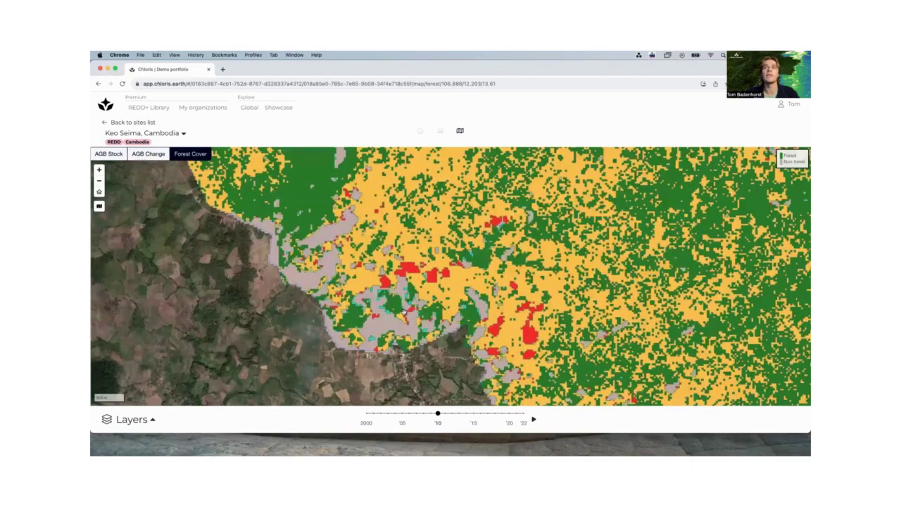
scroll(403, 312, "down", 1)
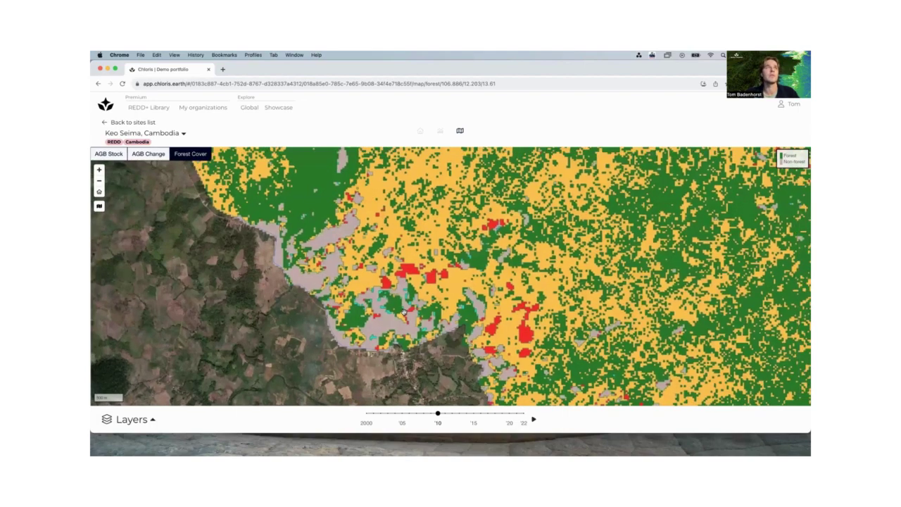
scroll(403, 312, "down", 1)
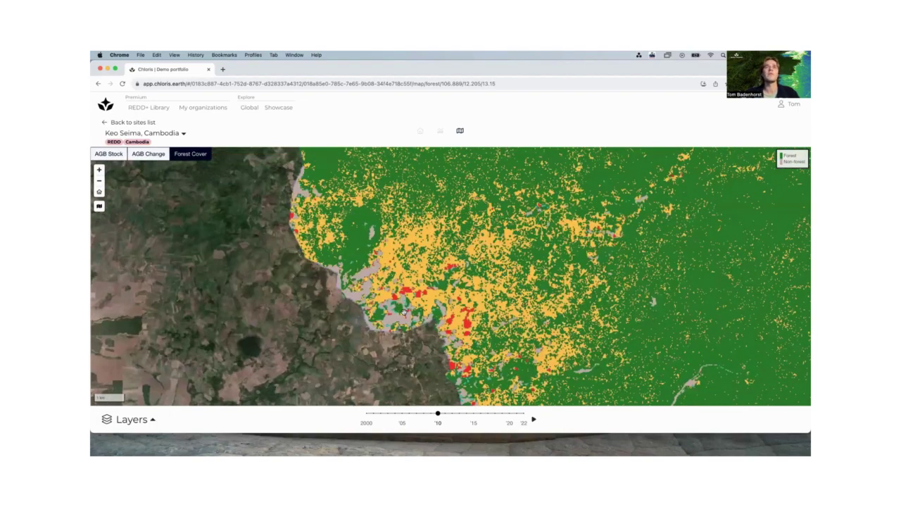
Open the site's charts and show the annual stock as a total, limited to forest, and as forest average density
left_click(441, 132)
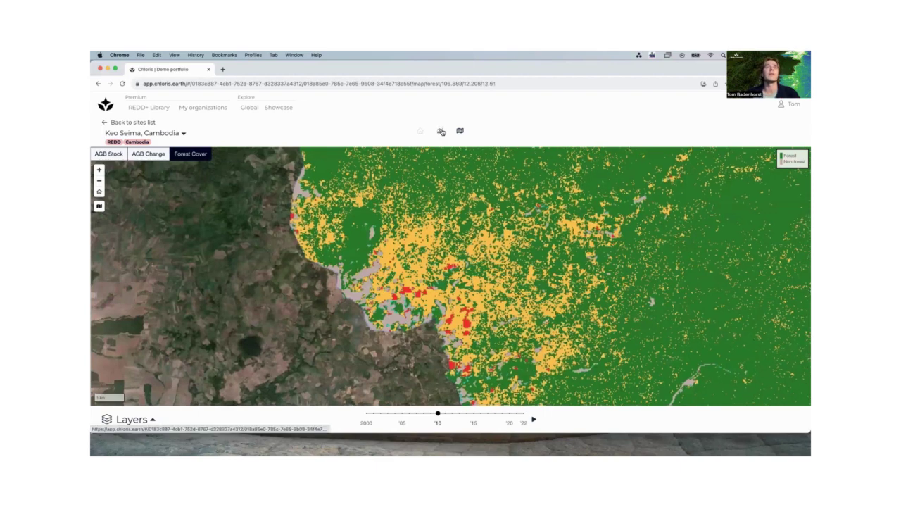
left_click(441, 131)
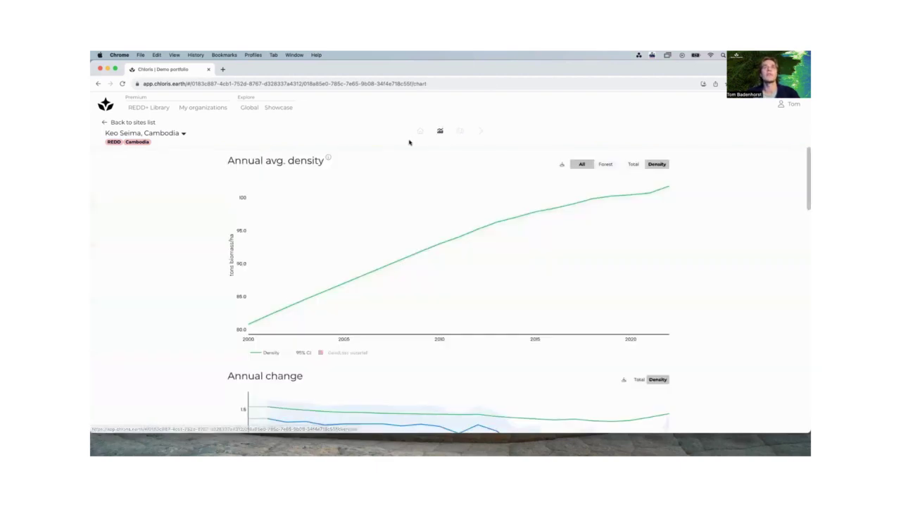
left_click(630, 164)
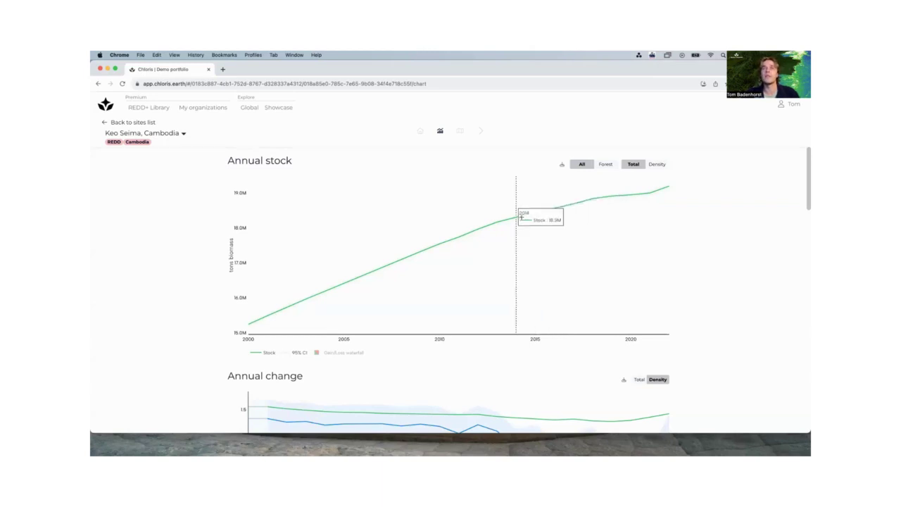
left_click(601, 164)
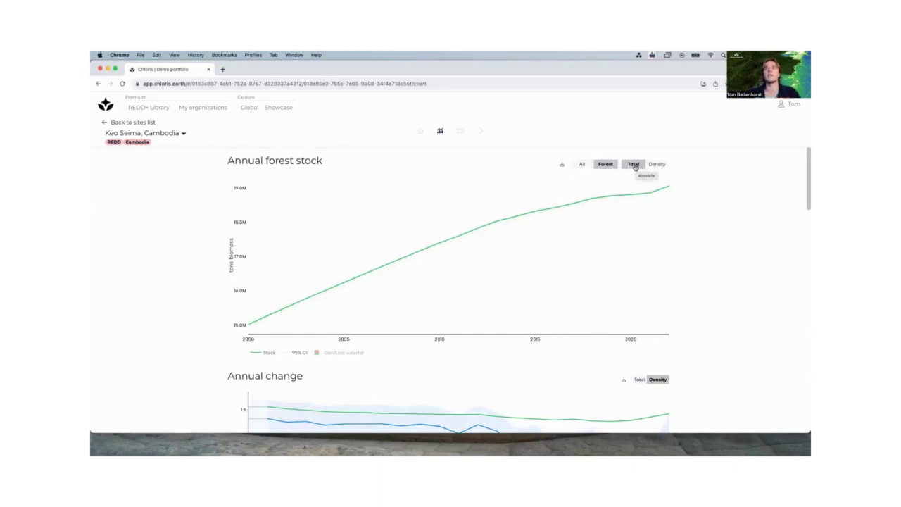
left_click(659, 164)
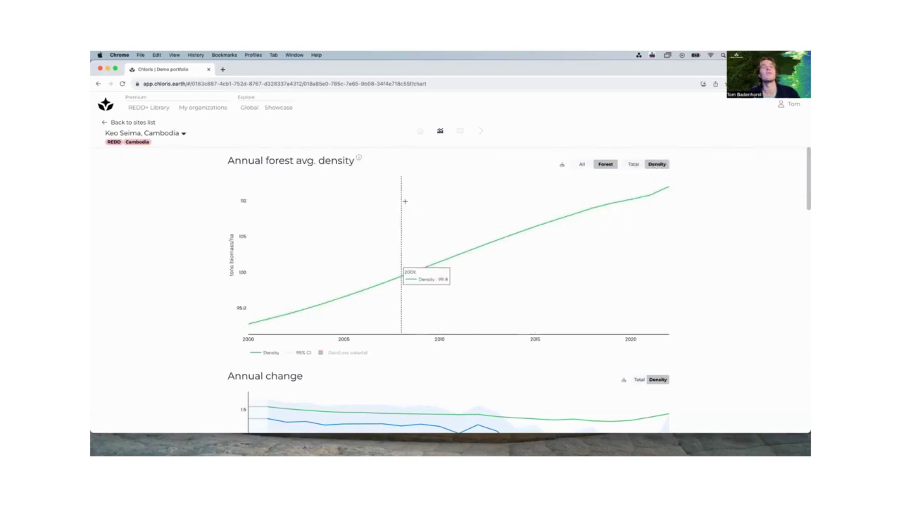
Zoom the annual forest average density chart to 2005–2015, and view the Annual change chart
left_click_drag(341, 183, 535, 345)
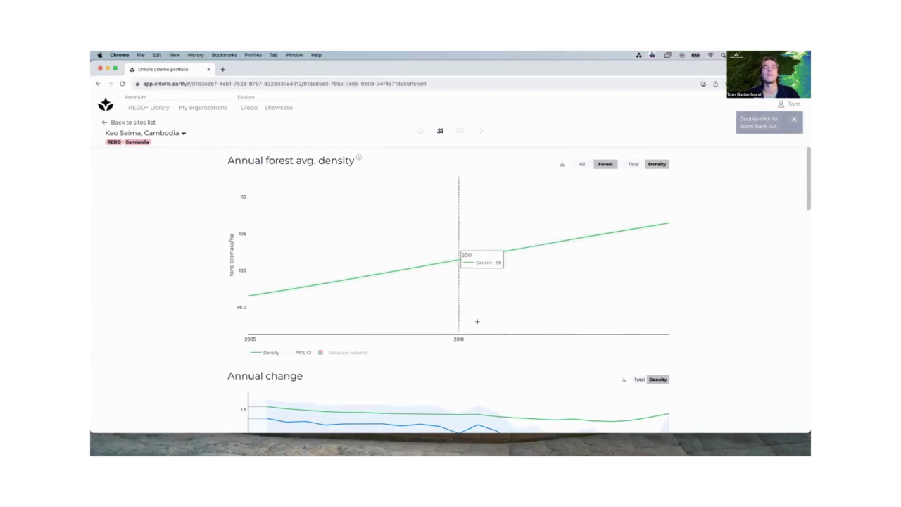
scroll(476, 320, "down", 5)
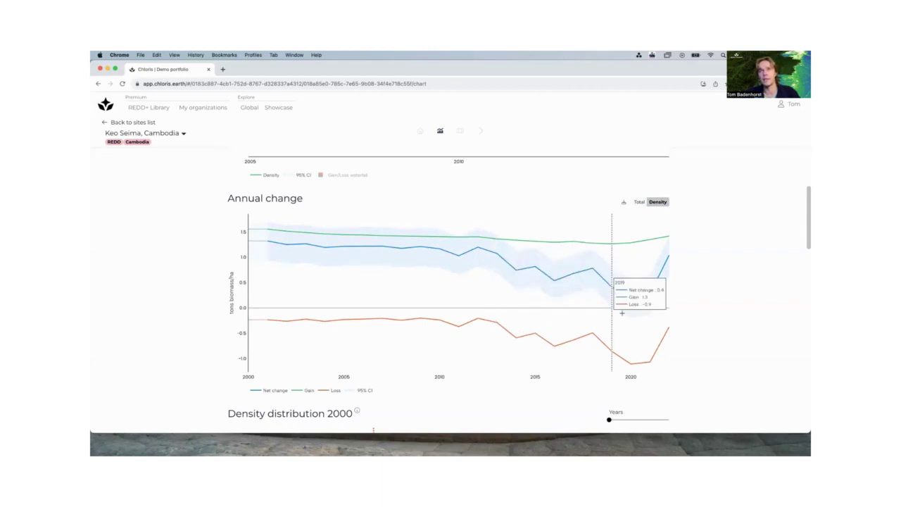
Switch the Annual change chart from density to total biomass
left_click(639, 202)
left_click(658, 204)
left_click(638, 202)
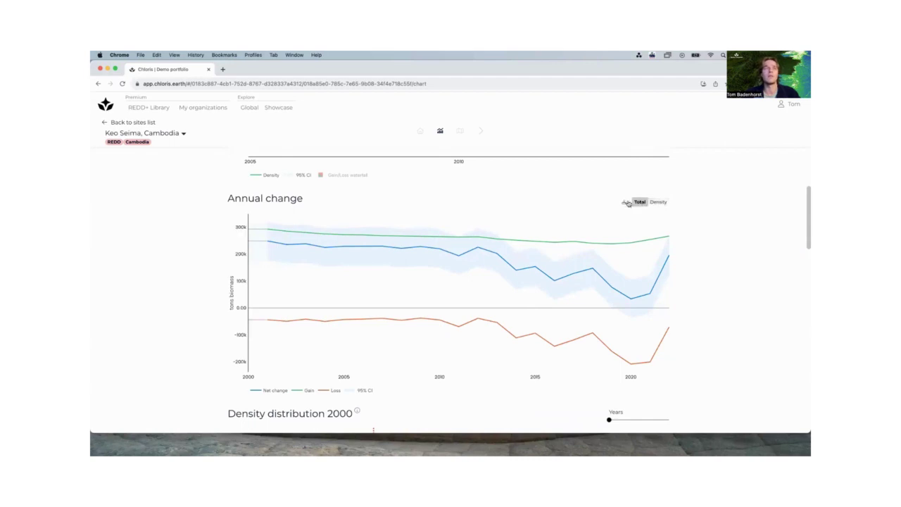
Set the year of the Density distribution histogram to 2022
scroll(181, 287, "down", 5)
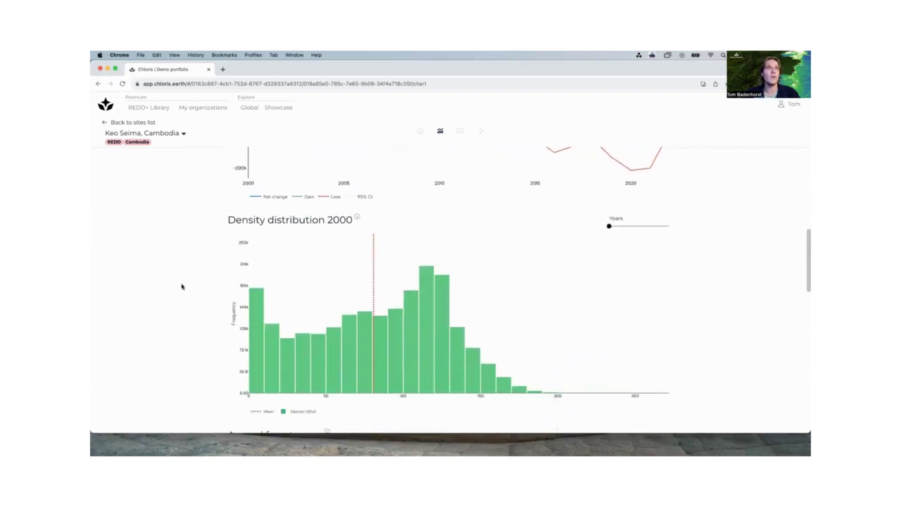
scroll(182, 287, "up", 1)
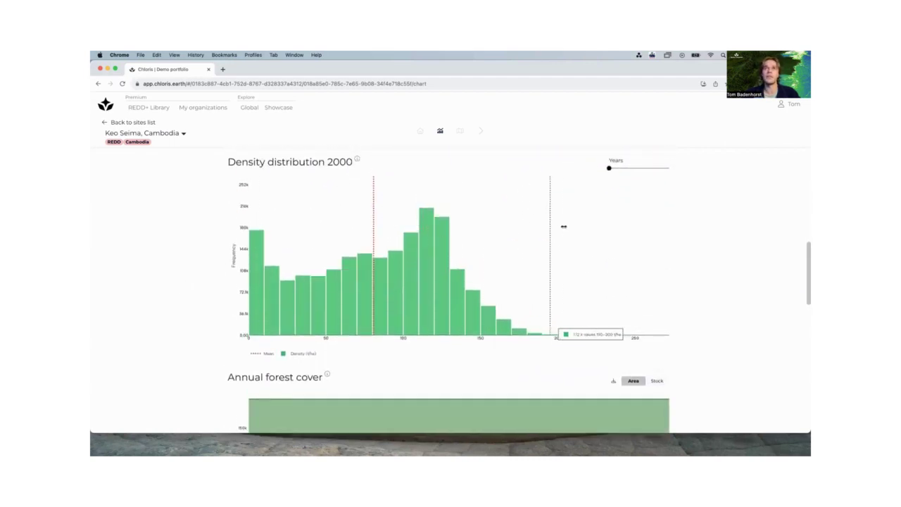
left_click_drag(609, 169, 672, 174)
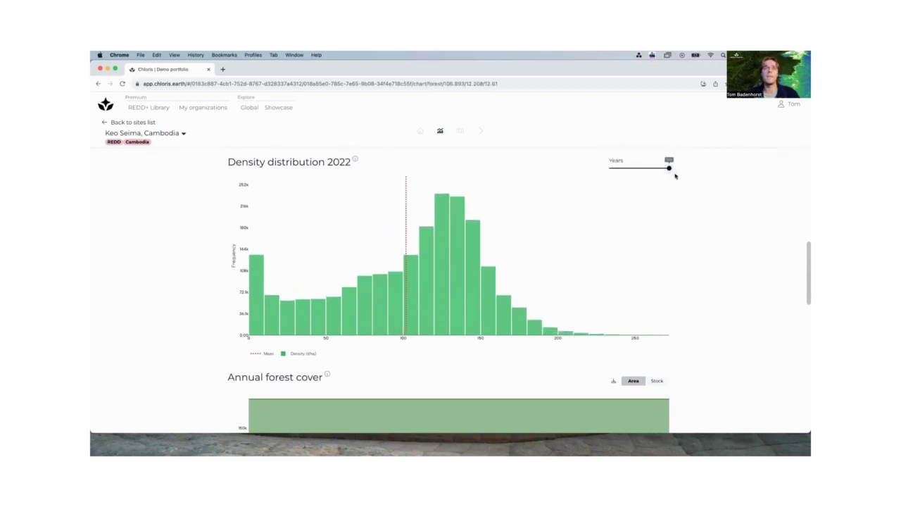
Examine the Annual forest cover, Annual forest change and Annual loss allocation charts
scroll(655, 252, "down", 5)
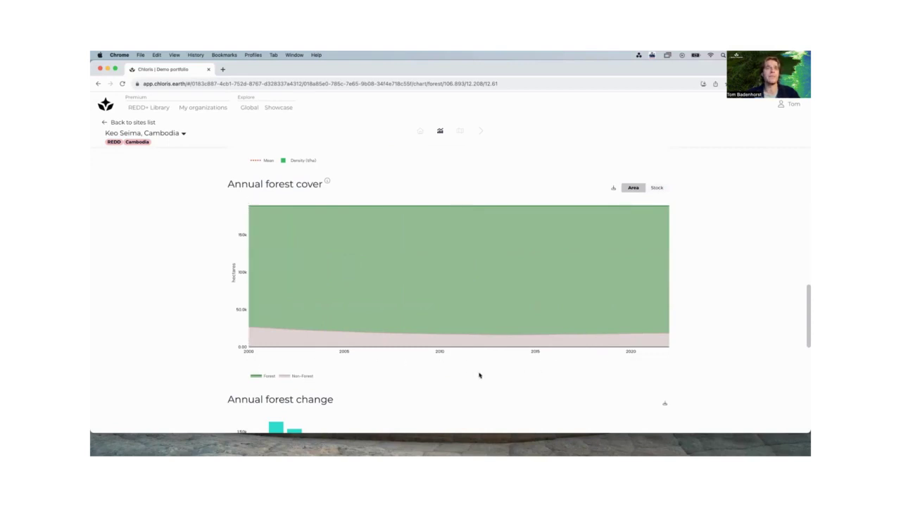
scroll(464, 375, "down", 5)
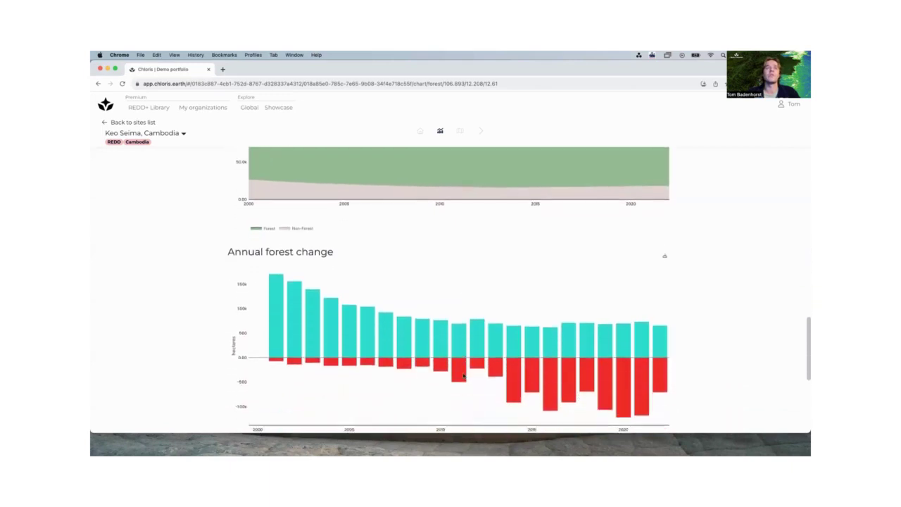
scroll(464, 375, "down", 2)
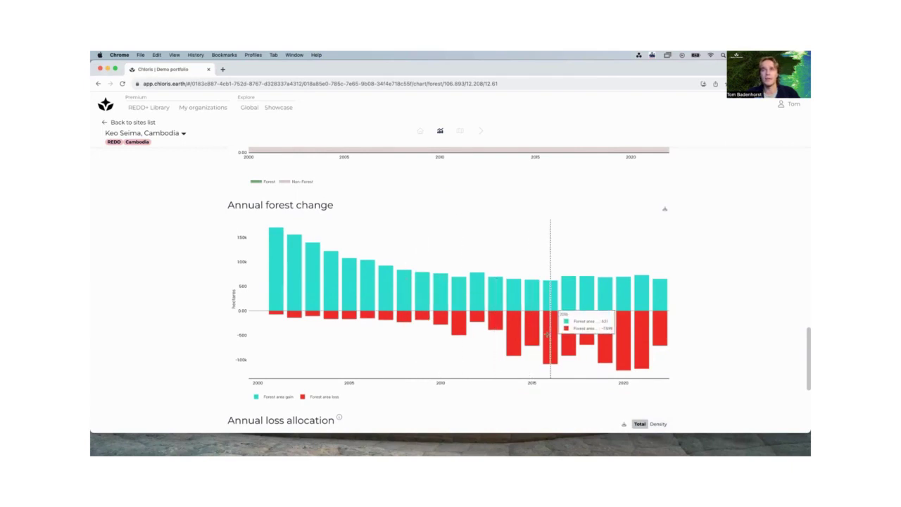
scroll(542, 353, "down", 1)
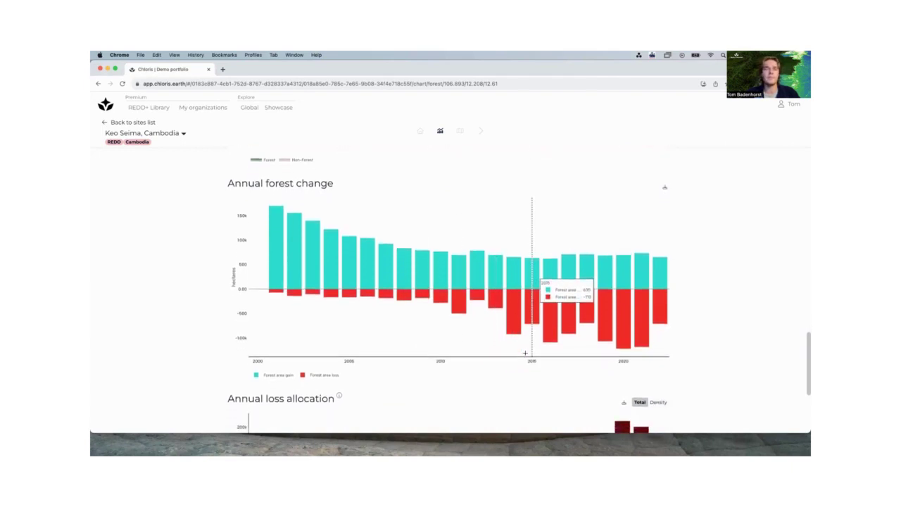
scroll(525, 352, "down", 5)
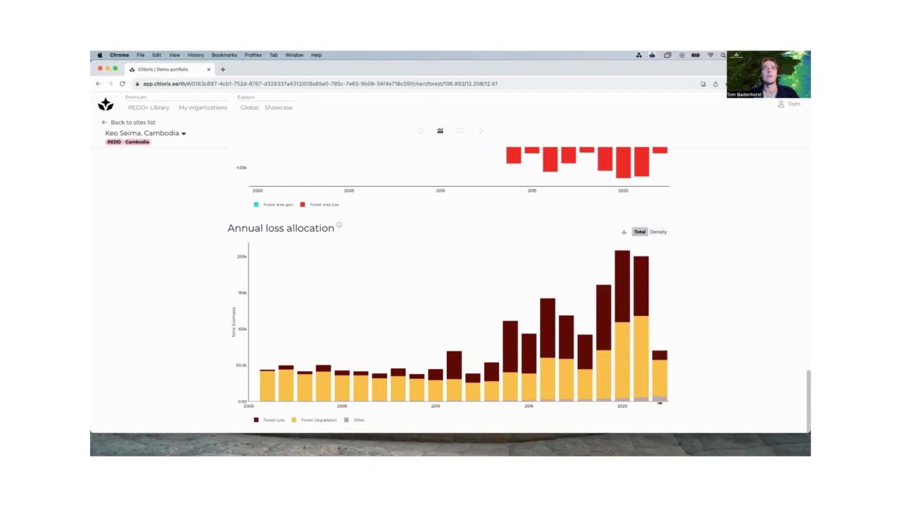
Go back to the Annual forest cover chart's download option and open the site's print, downloads and compare options
scroll(508, 295, "up", 6)
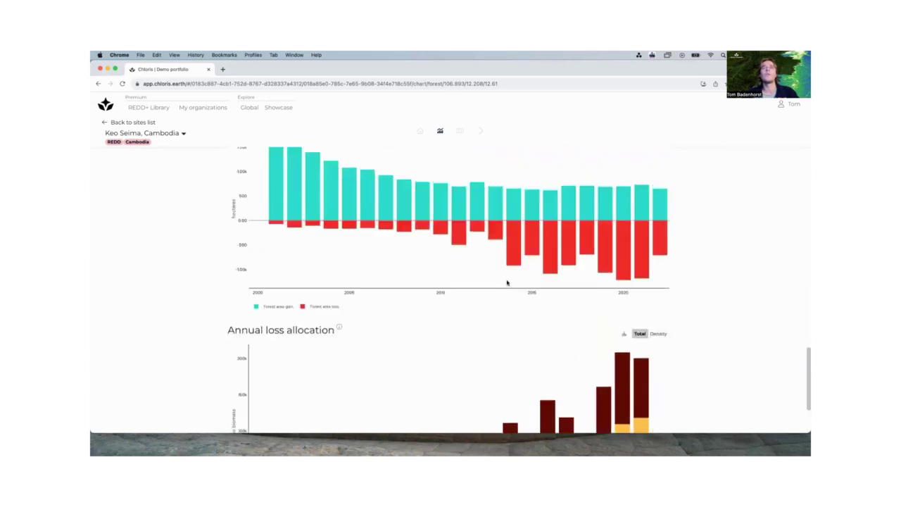
scroll(507, 279, "up", 3)
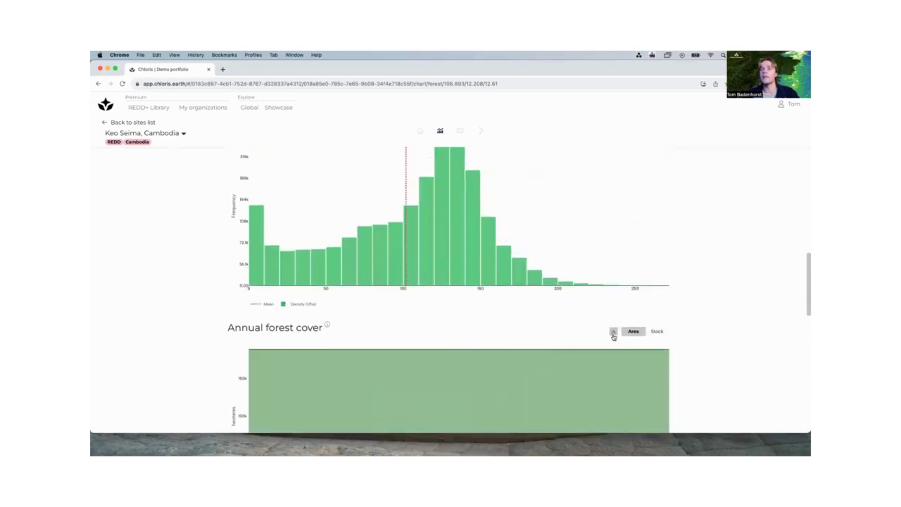
left_click(183, 134)
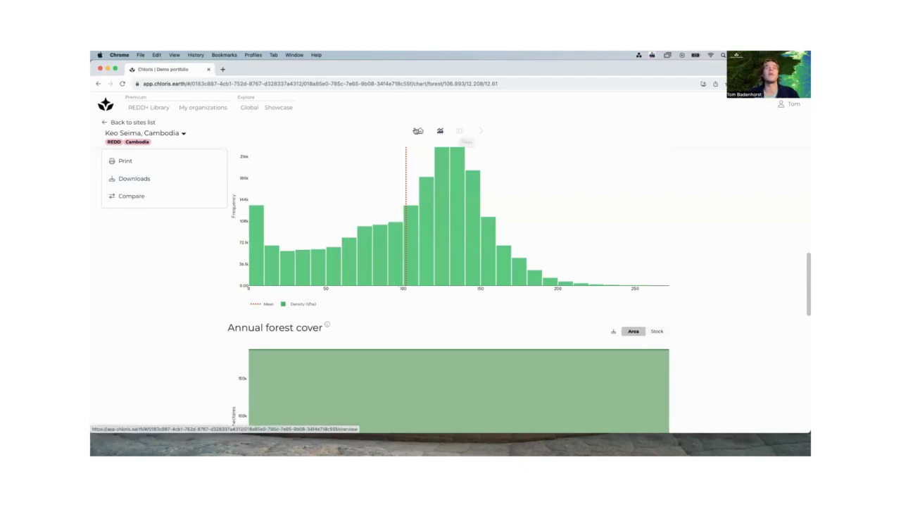
Open the site's overview and inspect the exact figures for 2022 total stock and net change from 2000 to 2022
left_click(420, 131)
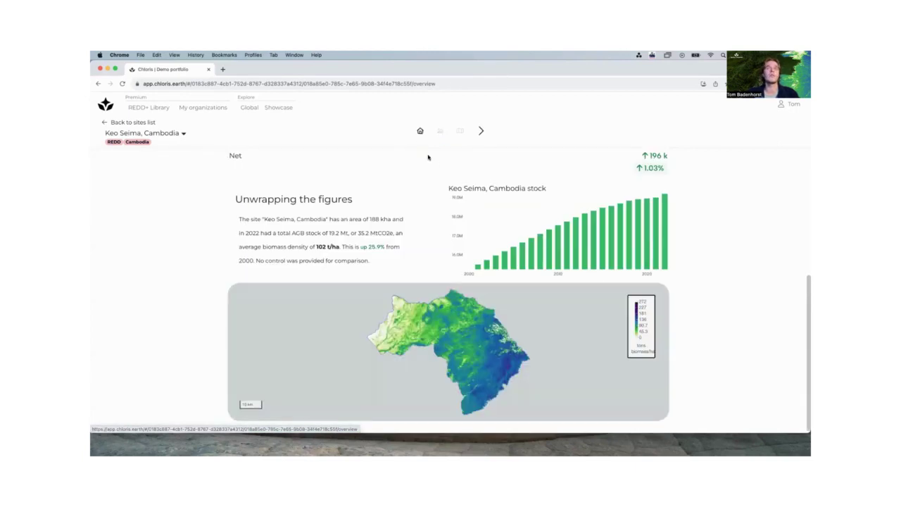
scroll(436, 164, "up", 5)
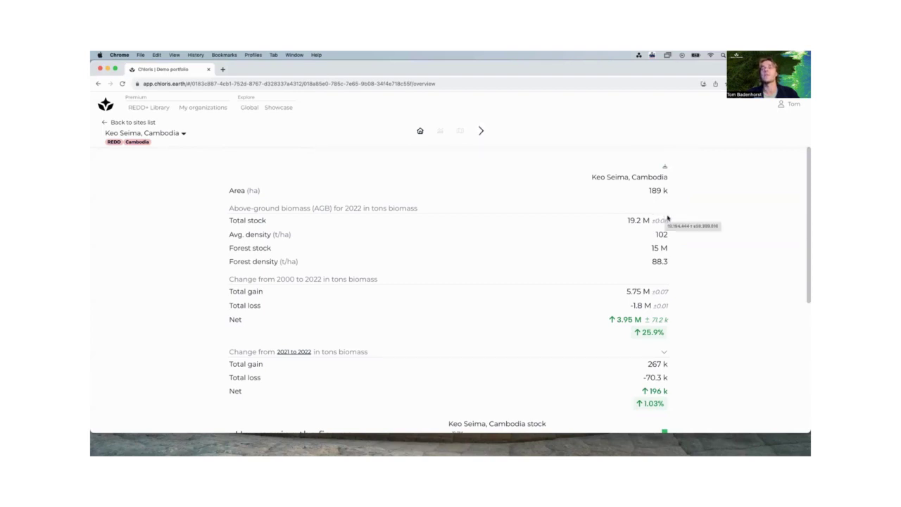
mouse_move(642, 222)
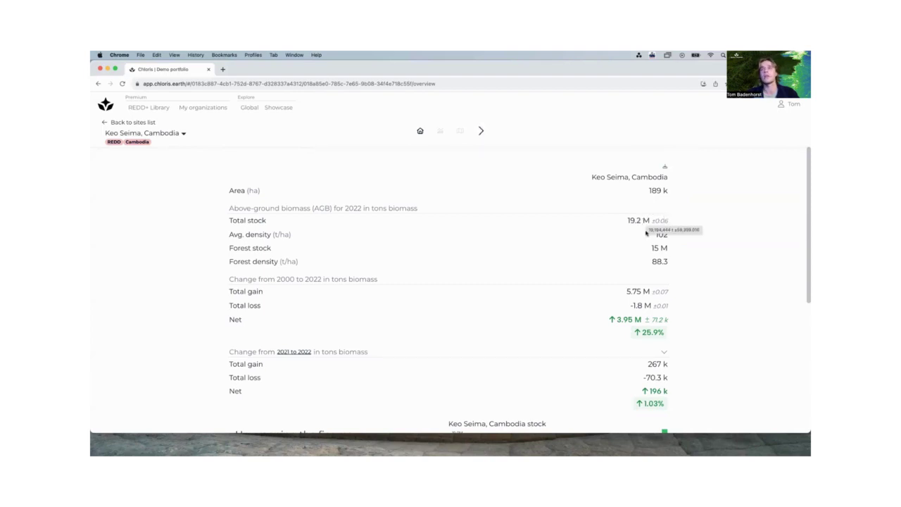
mouse_move(663, 244)
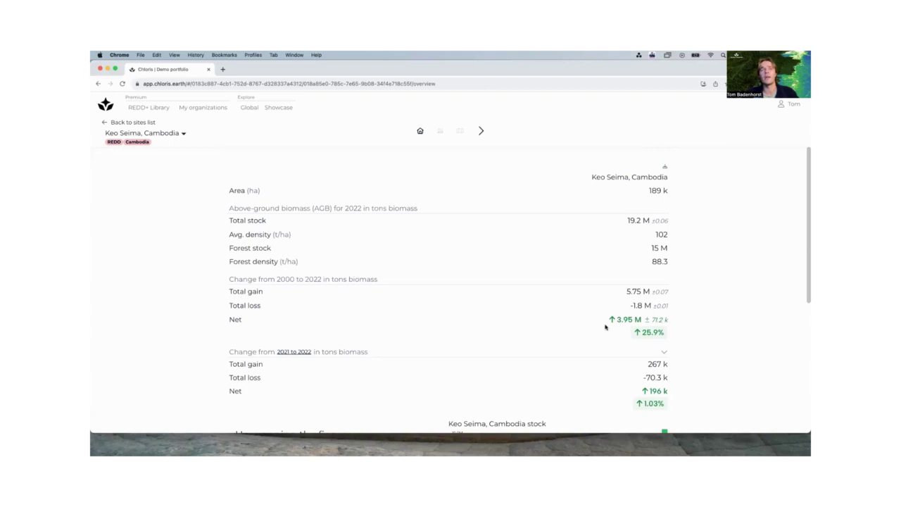
mouse_move(606, 327)
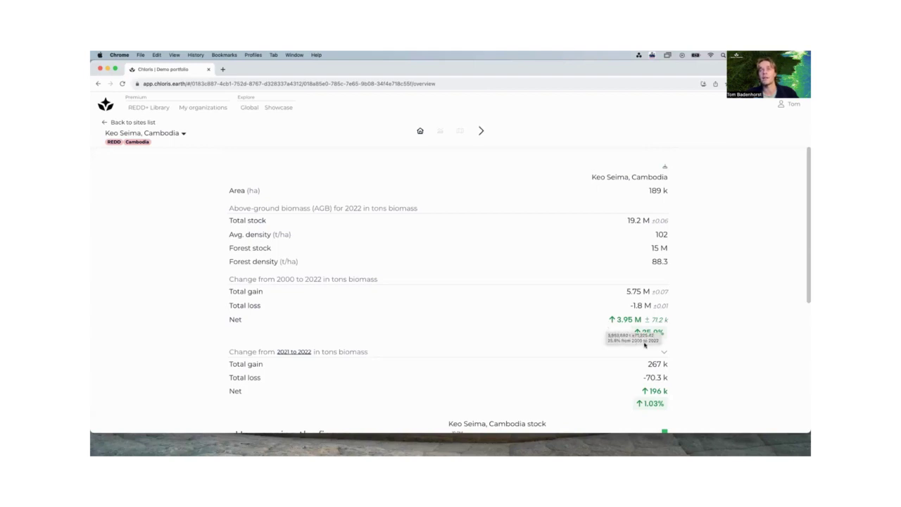
Set the adjustable biomass change period in the overview to 2010–2020, and extend it to 2010–2022
scroll(627, 337, "down", 1)
scroll(628, 338, "down", 2)
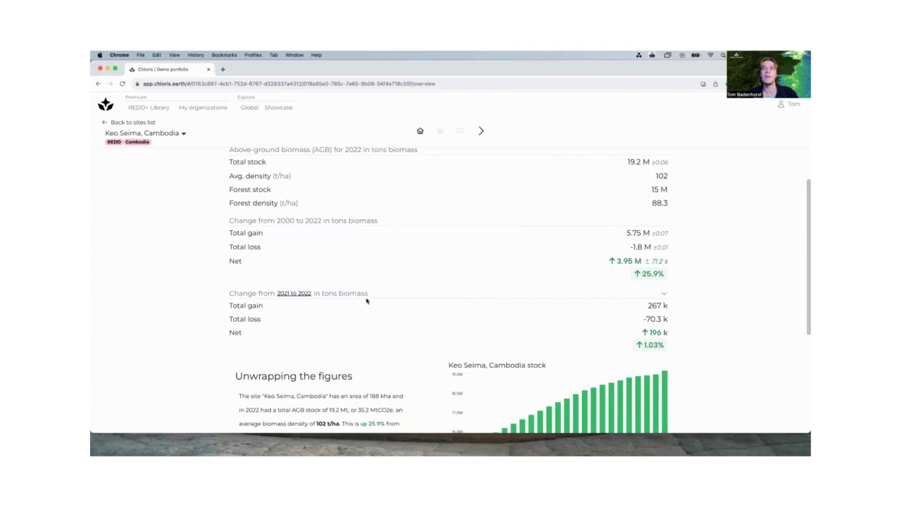
left_click(289, 294)
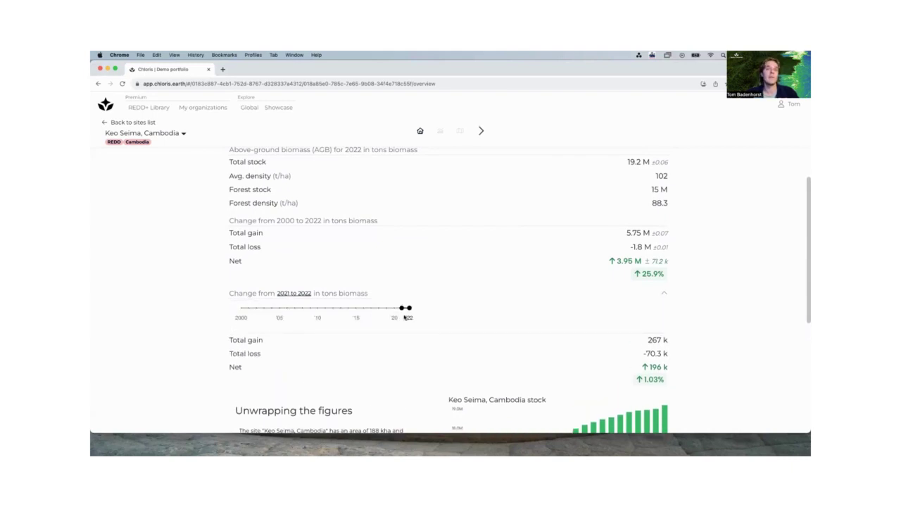
left_click_drag(402, 309, 320, 308)
mouse_move(409, 307)
left_mouse_down()
mouse_move(356, 308)
mouse_move(394, 307)
left_mouse_up()
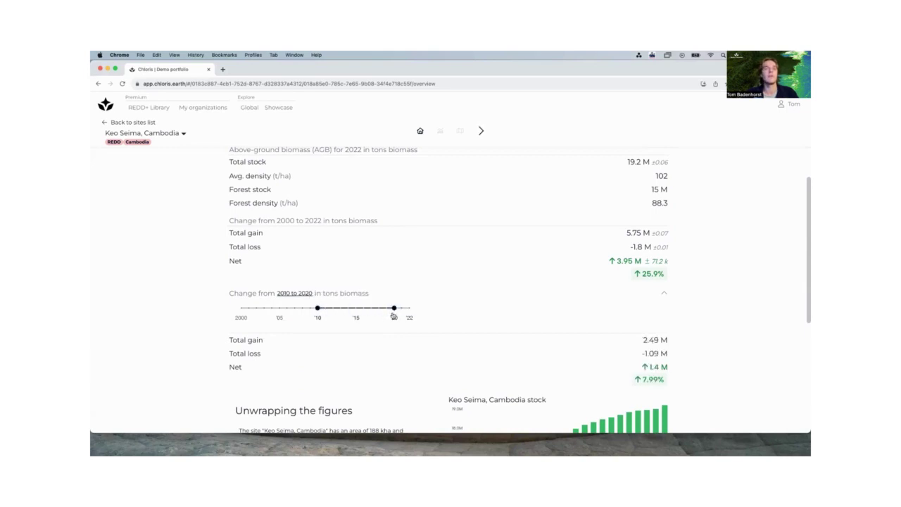
left_click_drag(395, 310, 423, 312)
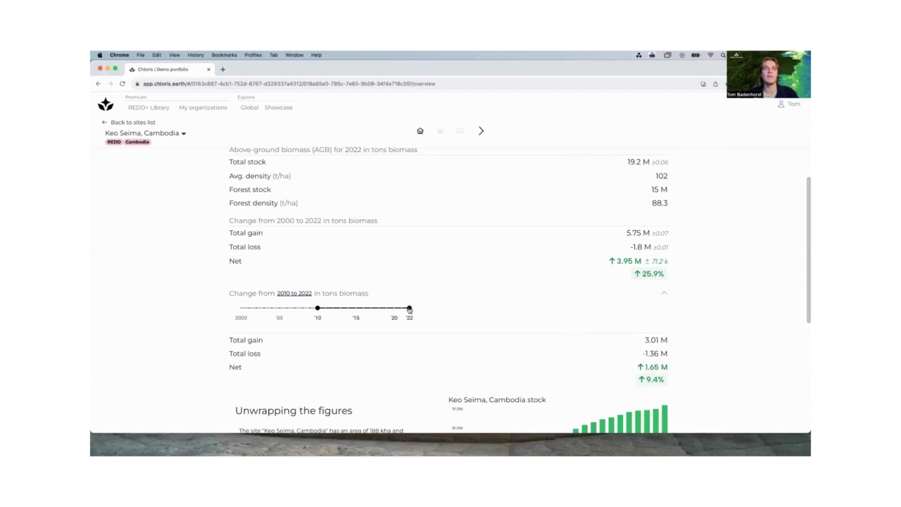
Leave the Keo Seima overview and return to the demo portfolio's sites list
scroll(610, 349, "down", 2)
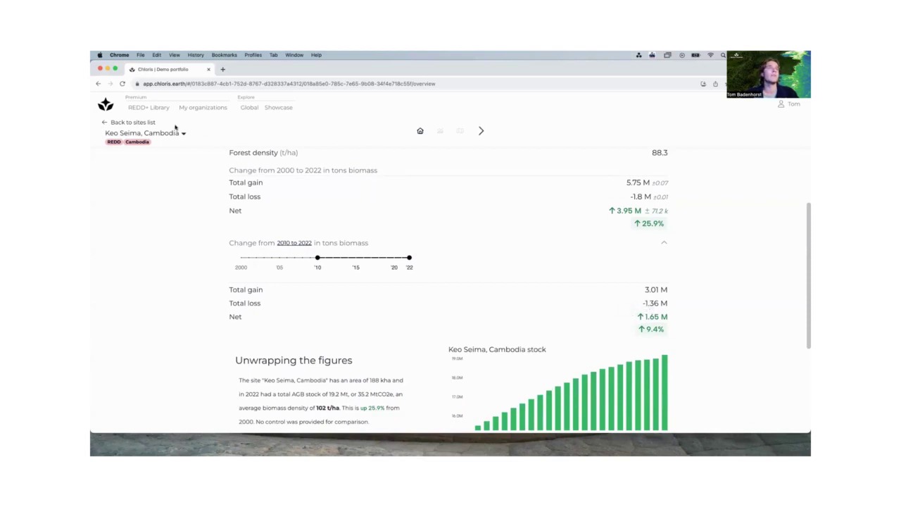
left_click(129, 123)
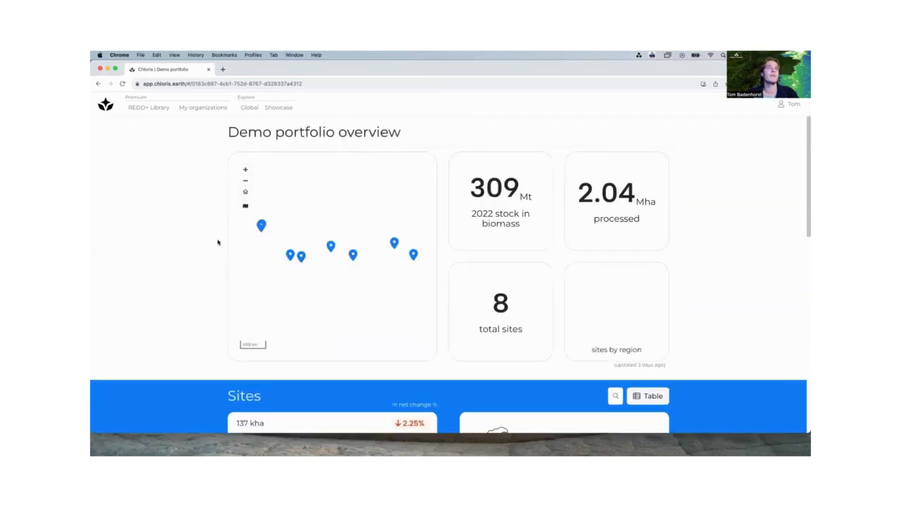